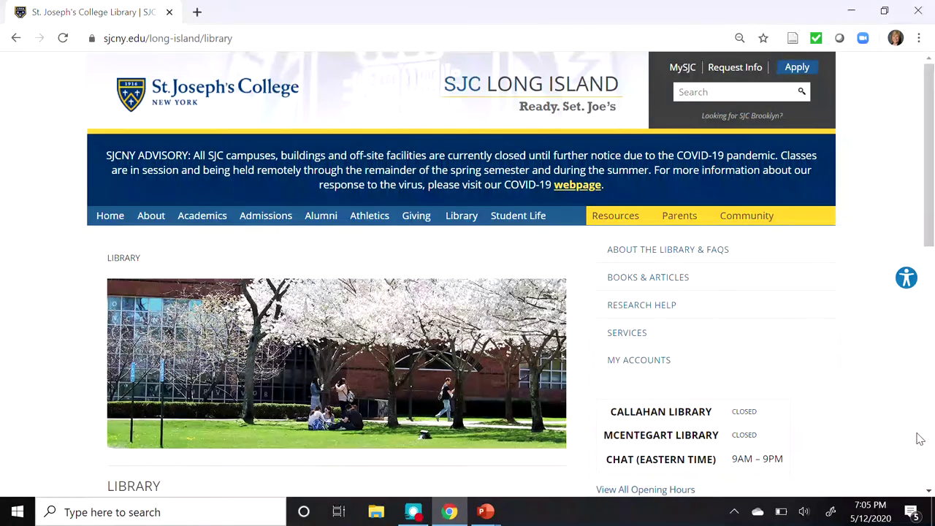
# Step: Scroll down the Library page to the catalogue search box with the Discovery tab and Advanced Search link
pyautogui.scroll(-4, 920, 439)
pyautogui.scroll(-3, 920, 438)
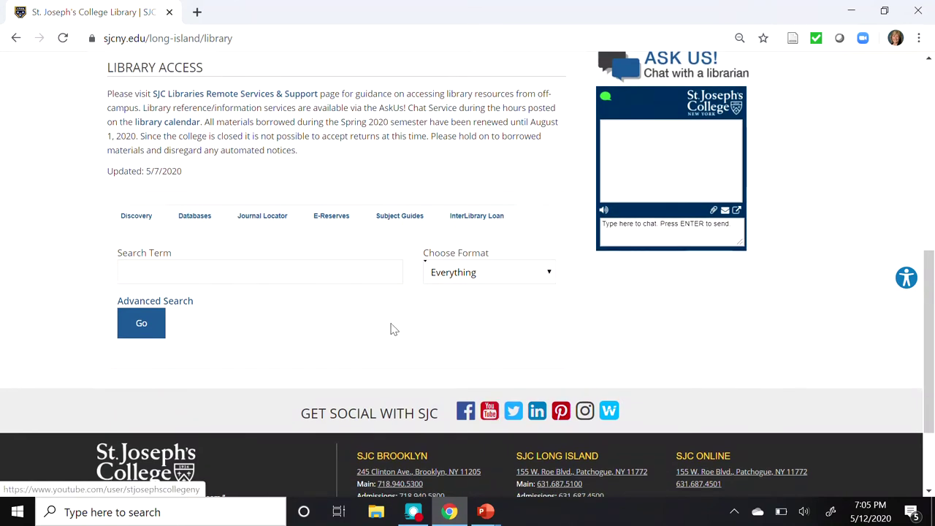
# Step: Open WorldCat Discovery's Advanced Search page from the link under the search box
pyautogui.click(181, 304)
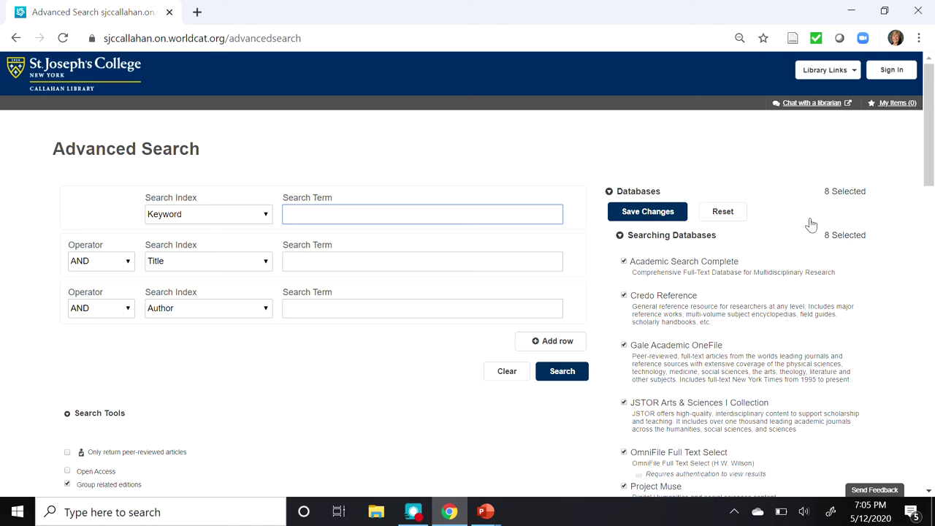
# Step: In Quick Search, clear all databases and select OmniFile Full Text Select, Research Library and WorldCat.org
pyautogui.click(655, 240)
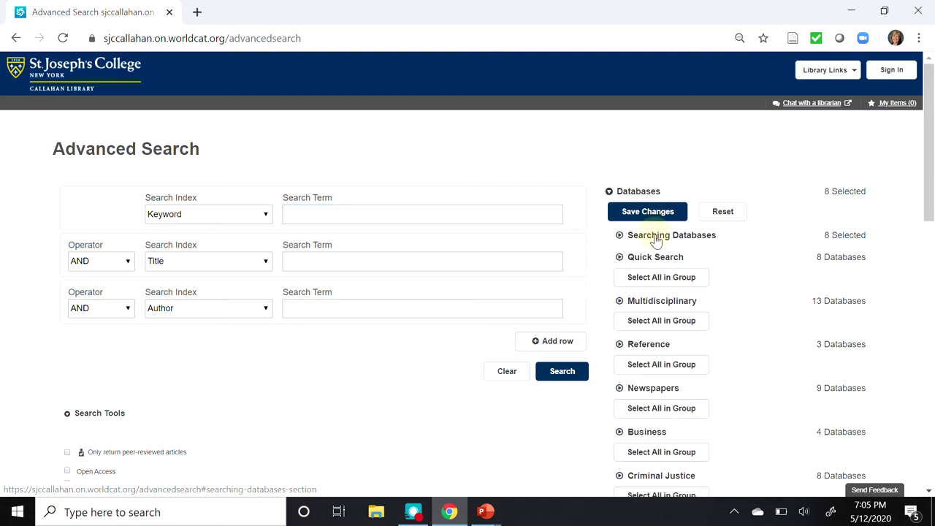
pyautogui.click(654, 258)
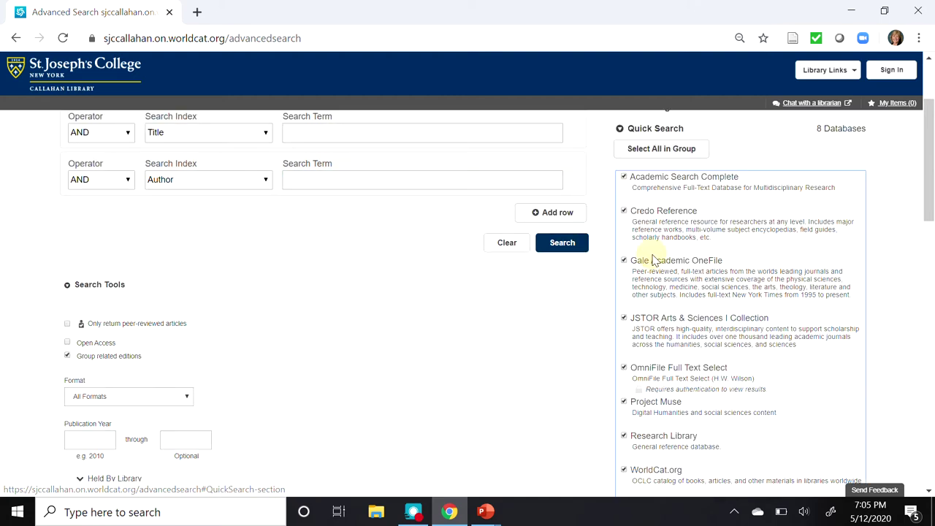
pyautogui.click(662, 151)
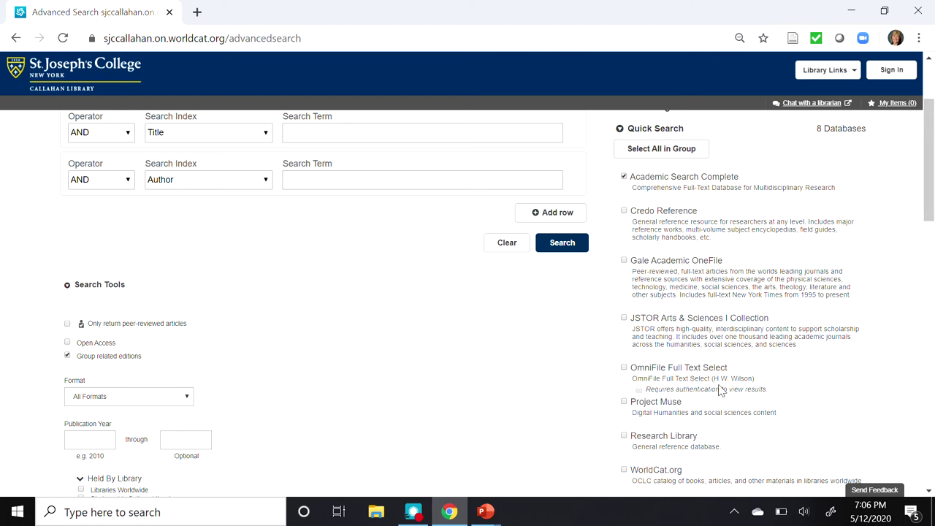
pyautogui.click(623, 367)
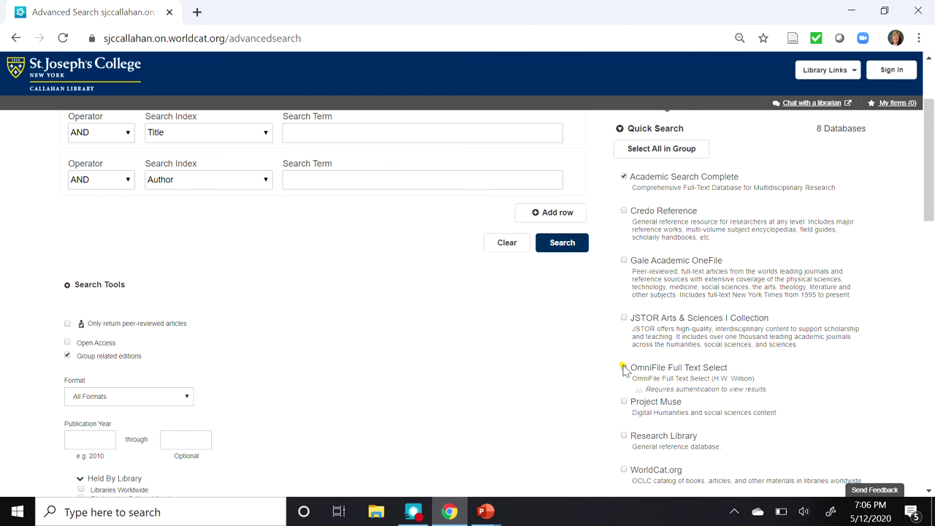
pyautogui.click(626, 437)
pyautogui.click(627, 468)
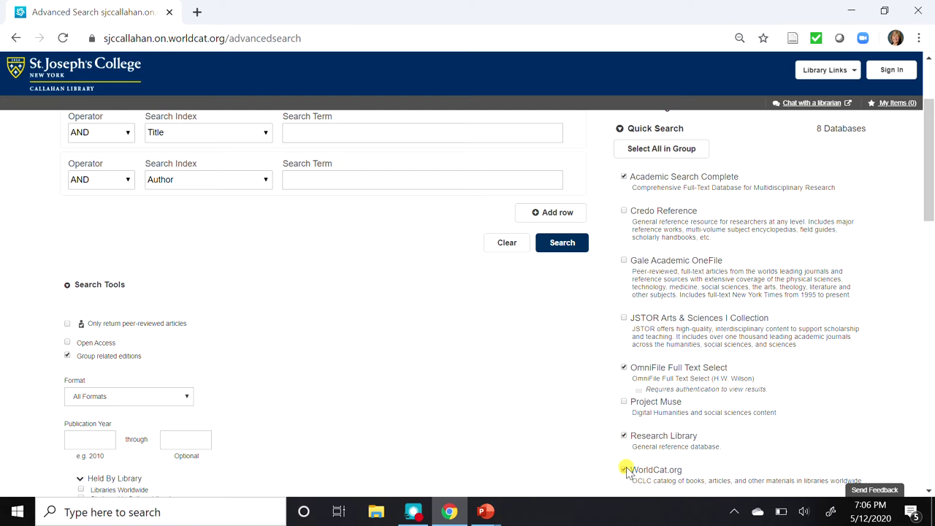
pyautogui.click(930, 415)
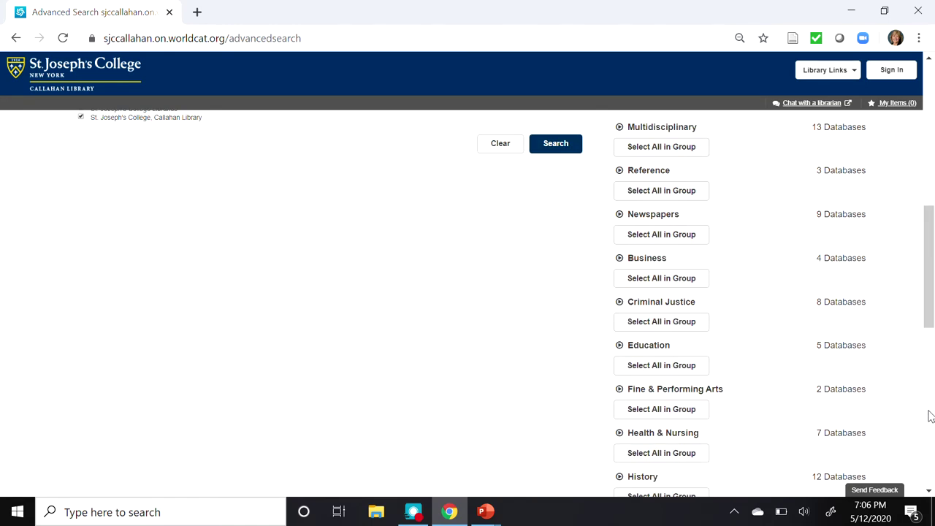
# Step: In the Education group, add Education Database, Professional Development Collection and ProQuest Psychology Journals
pyautogui.click(618, 347)
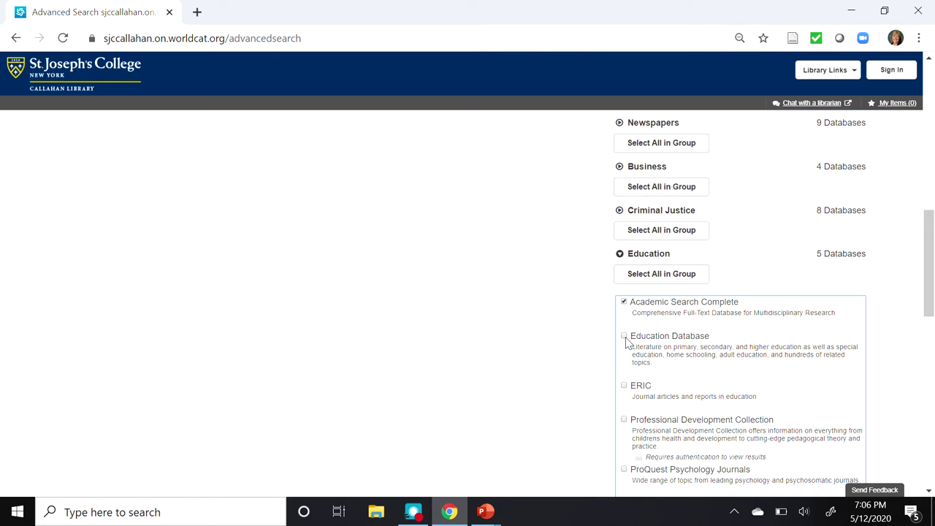
pyautogui.click(624, 336)
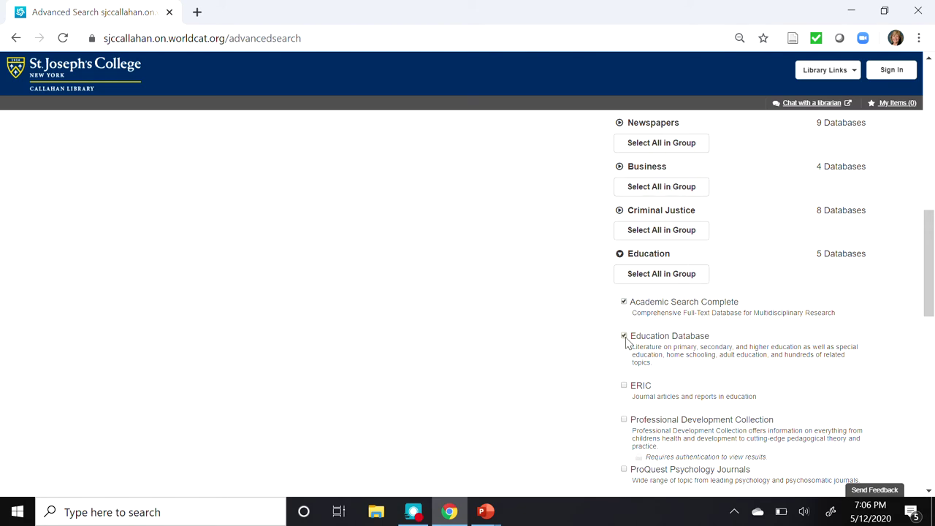
pyautogui.click(624, 420)
pyautogui.click(624, 470)
pyautogui.scroll(8, 928, 77)
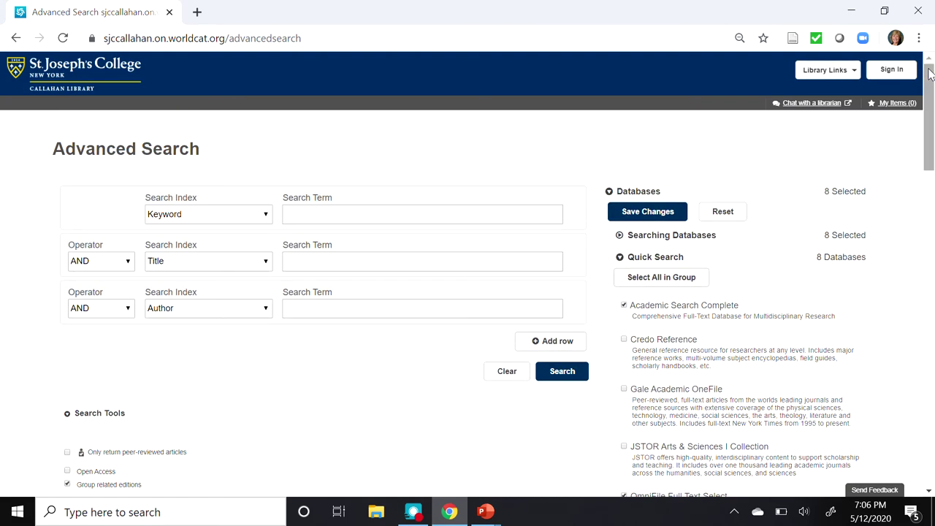
# Step: Save the 7 chosen databases and make row one search Subject for 'early childhood'
pyautogui.click(635, 213)
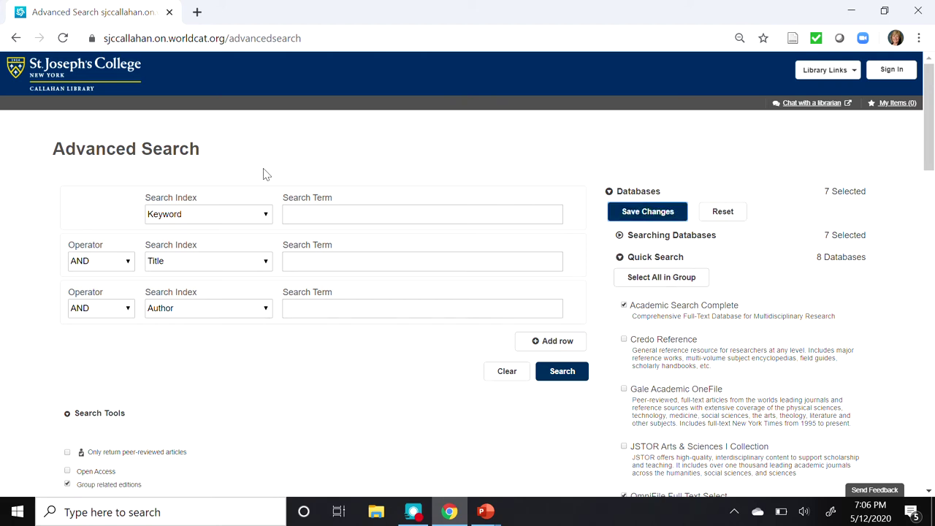
pyautogui.click(265, 214)
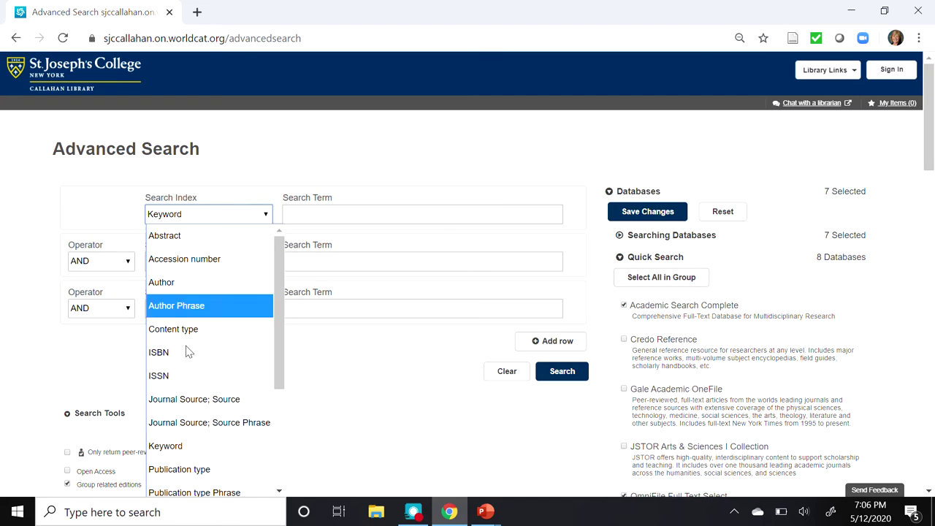
pyautogui.scroll(-3, 282, 462)
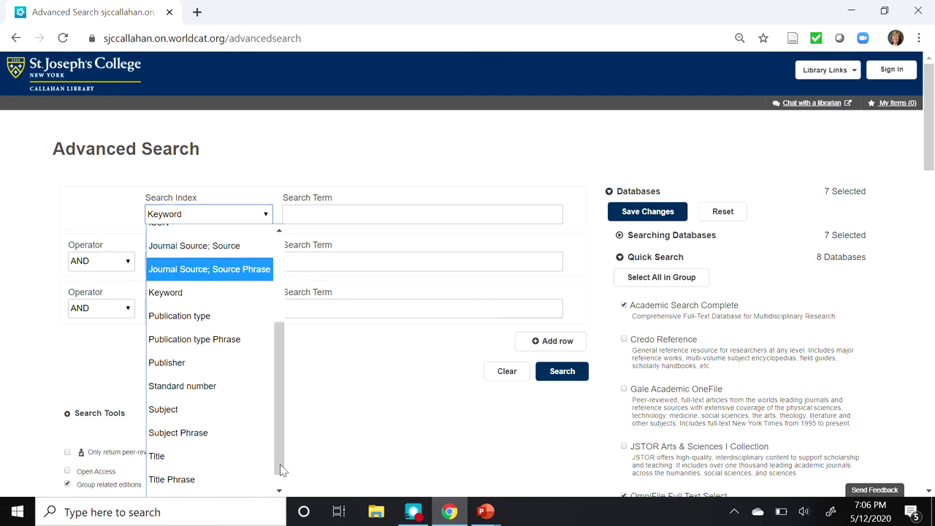
pyautogui.click(202, 396)
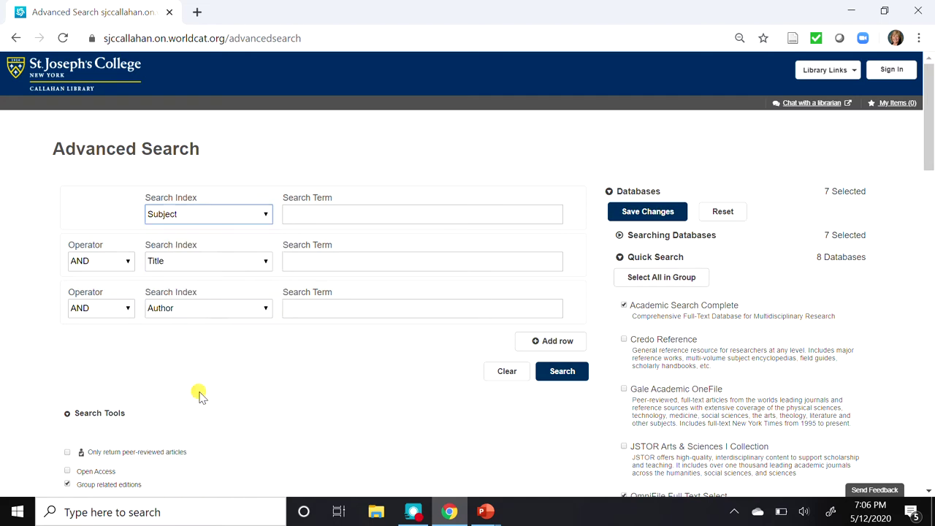
pyautogui.click(371, 216)
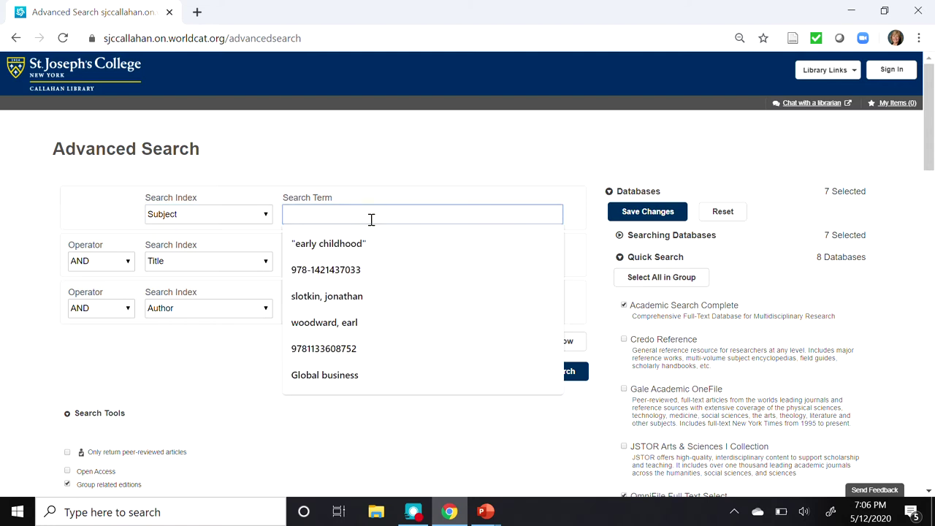
pyautogui.click(351, 250)
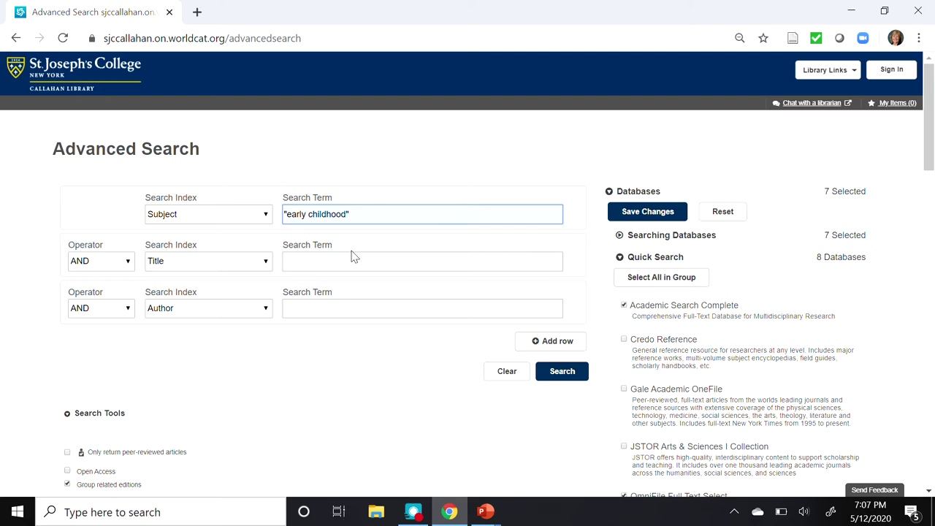
# Step: Make row two search Keyword 'special education' and run the search, yielding 977 results
pyautogui.click(259, 271)
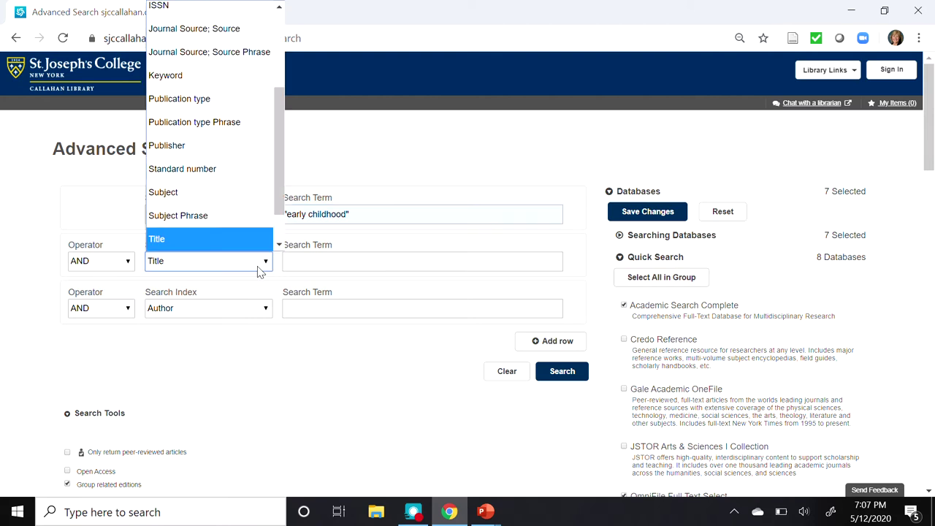
pyautogui.click(202, 79)
pyautogui.click(391, 255)
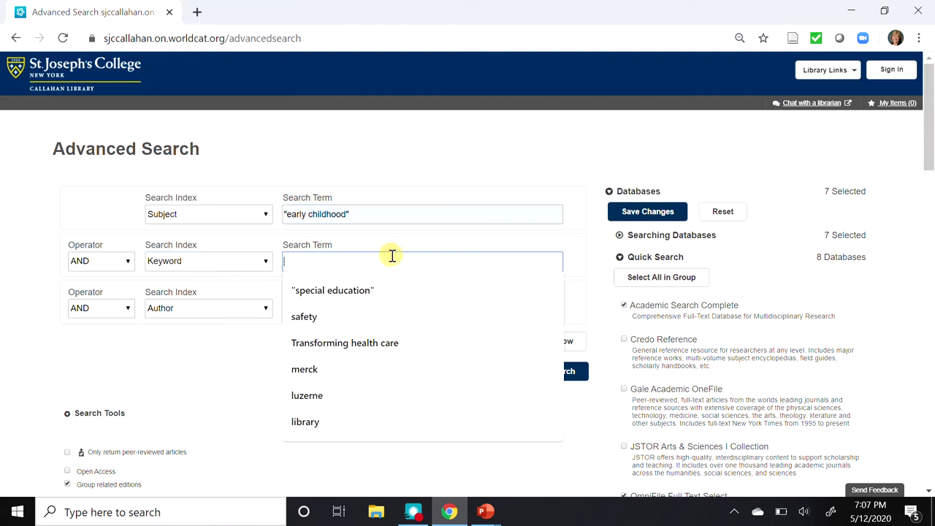
pyautogui.click(339, 291)
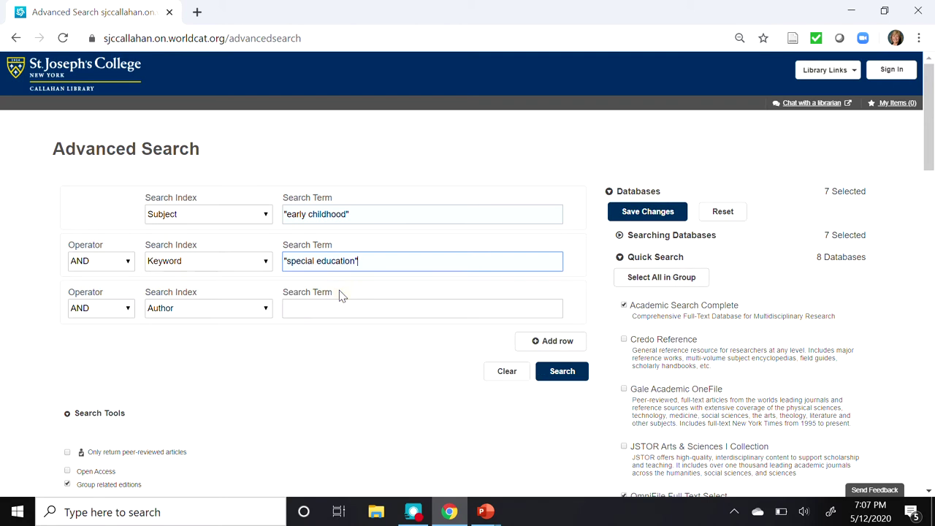
pyautogui.click(560, 371)
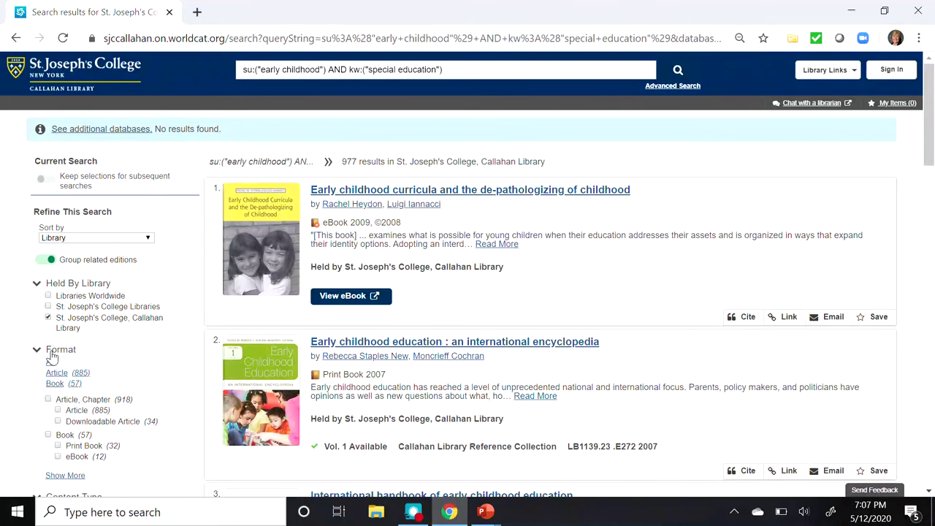
# Step: Tick eBook under Format to narrow the results to 12 eBooks
pyautogui.click(58, 459)
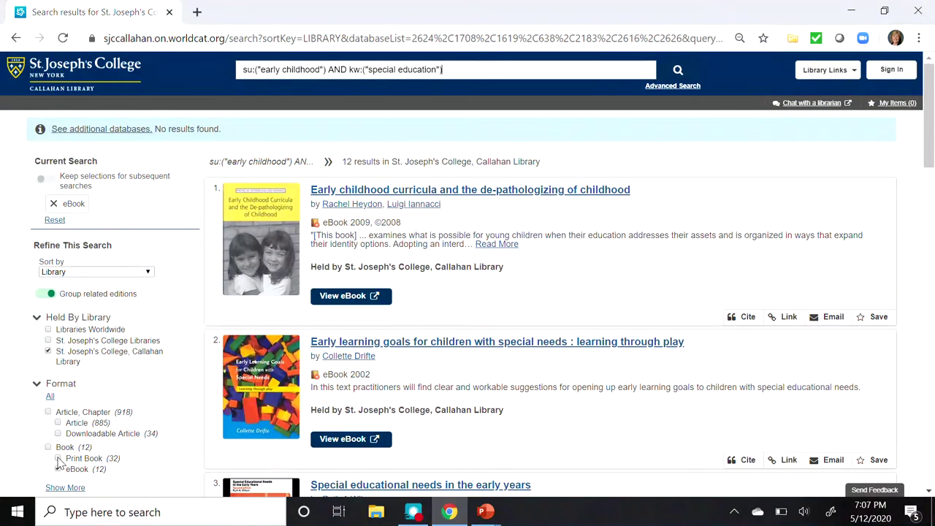
pyautogui.scroll(-3, 60, 463)
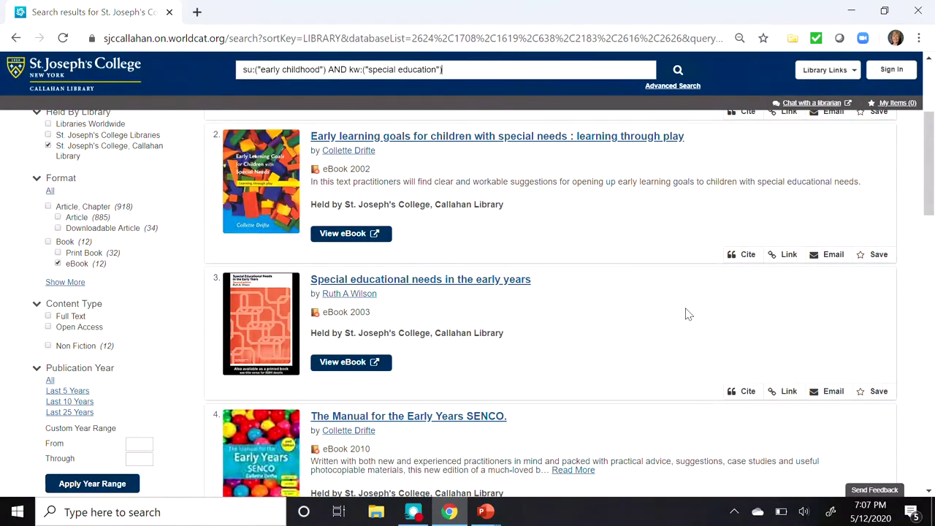
pyautogui.click(745, 257)
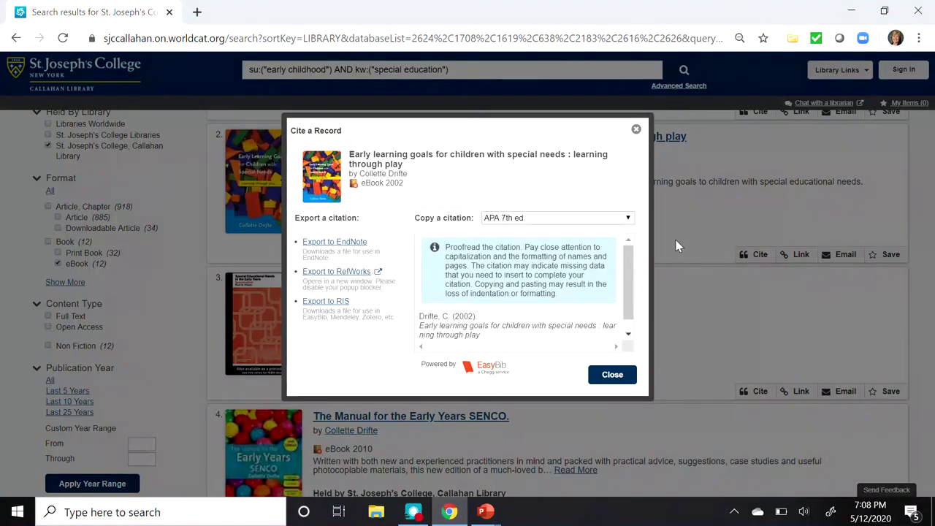
pyautogui.click(541, 223)
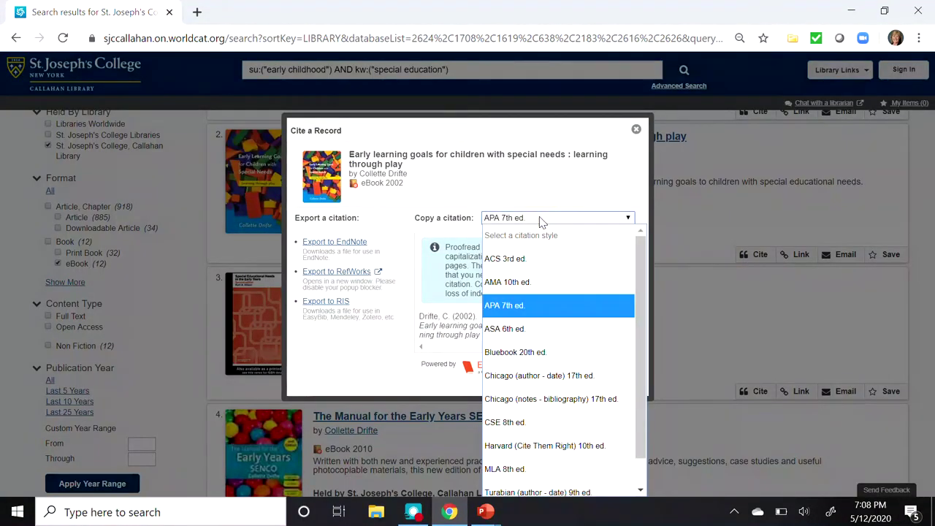
pyautogui.click(526, 310)
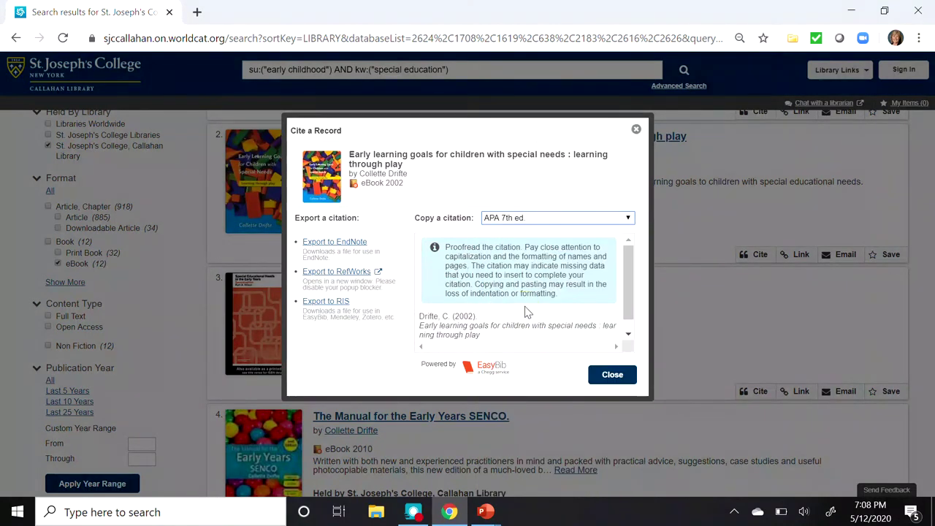
pyautogui.scroll(-1, 626, 330)
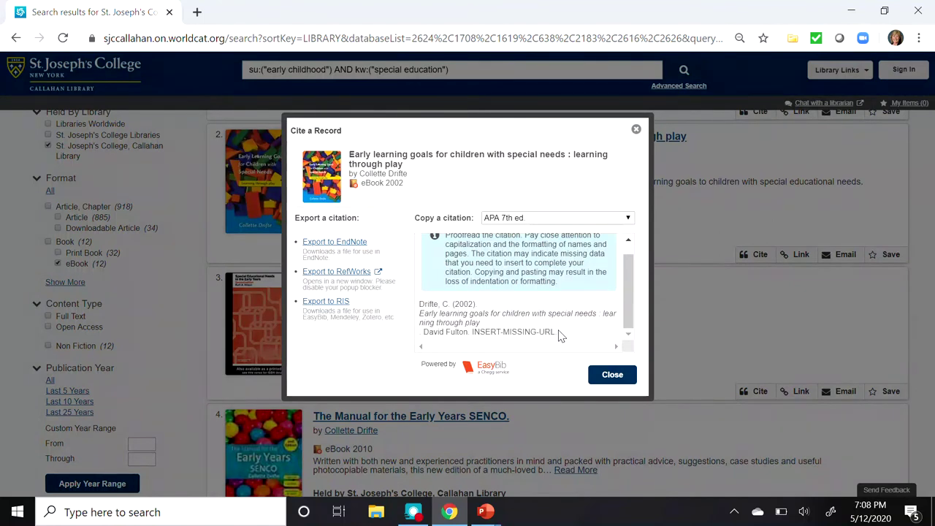
pyautogui.click(614, 377)
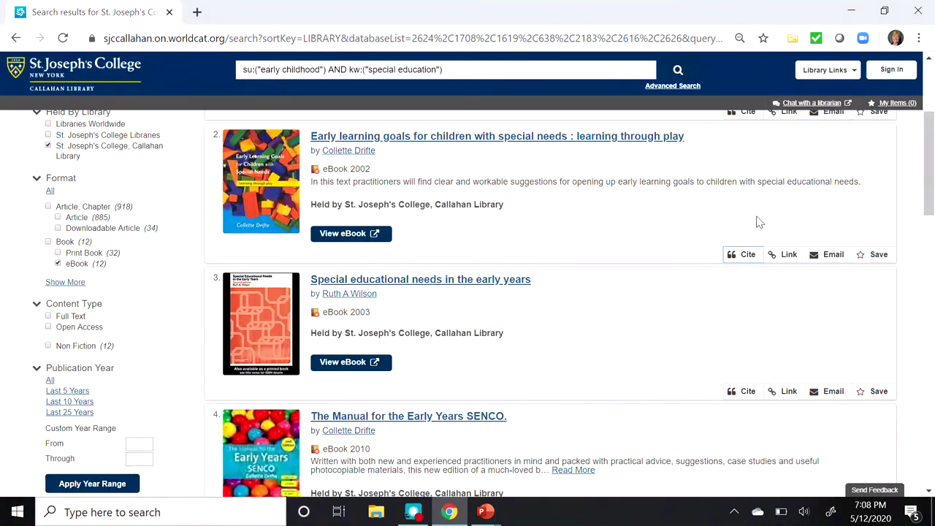
# Step: Preview result 2's Link and Email options, then open its eBook 'Early learning goals for children with special needs'
pyautogui.click(793, 260)
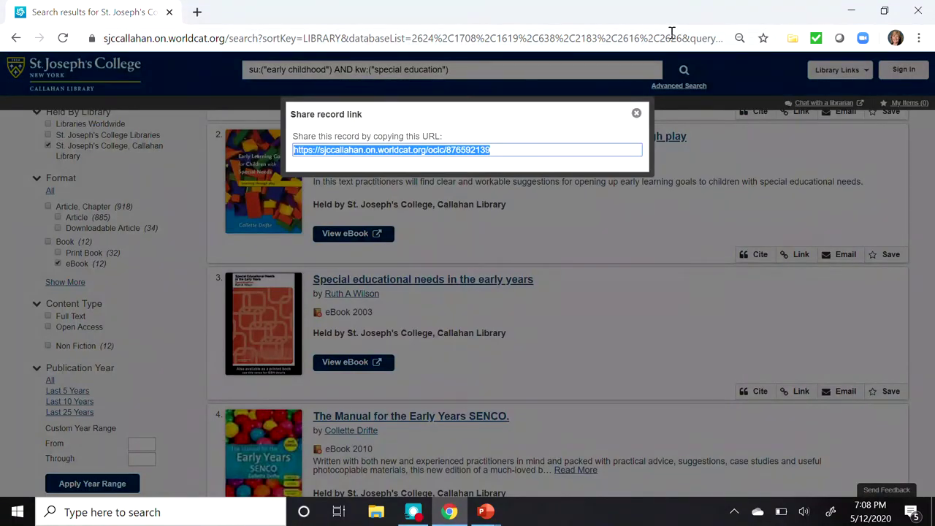
pyautogui.click(637, 114)
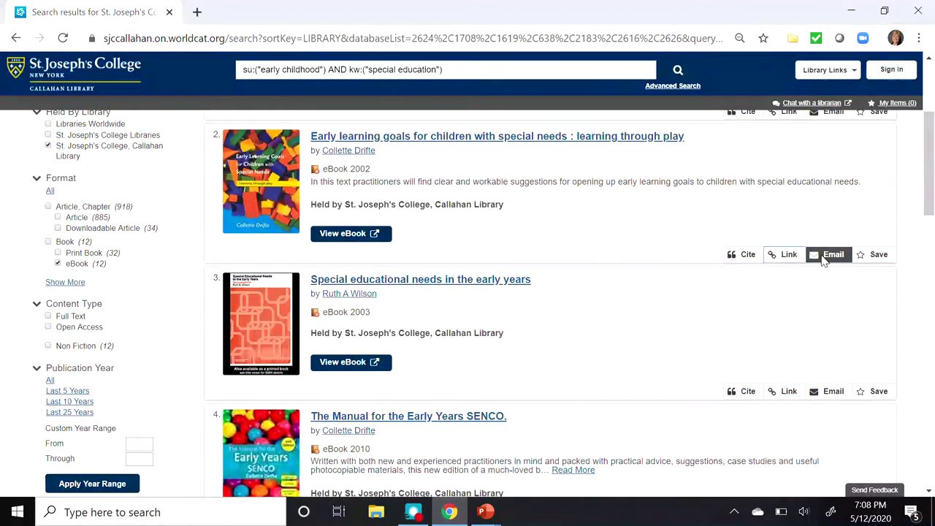
pyautogui.click(828, 259)
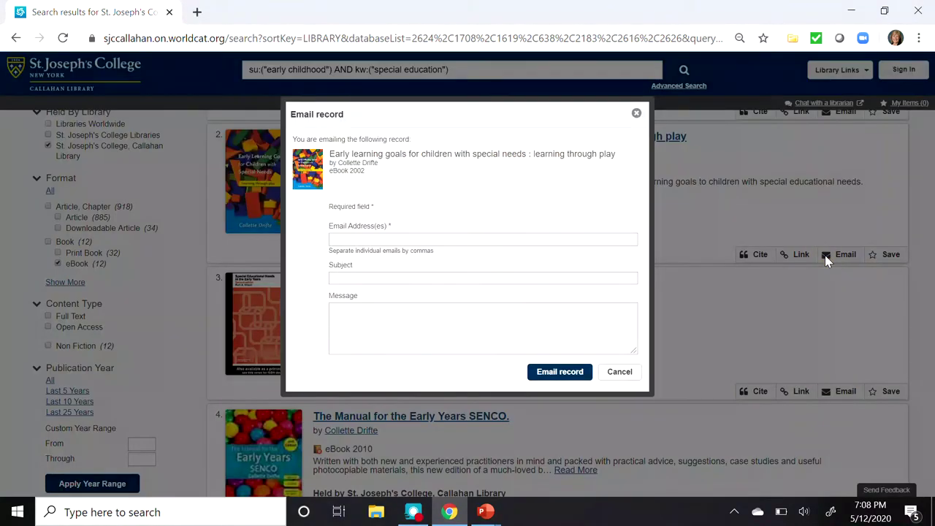
pyautogui.click(637, 113)
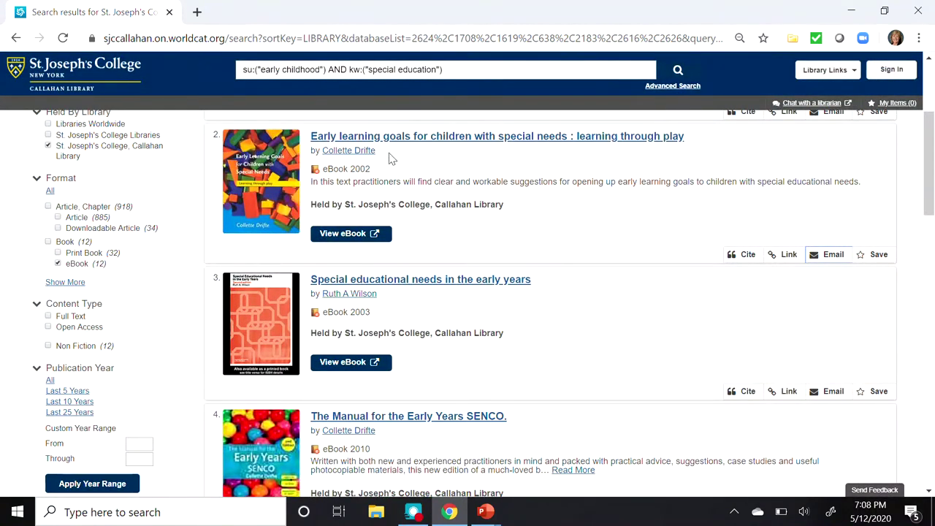
pyautogui.click(356, 233)
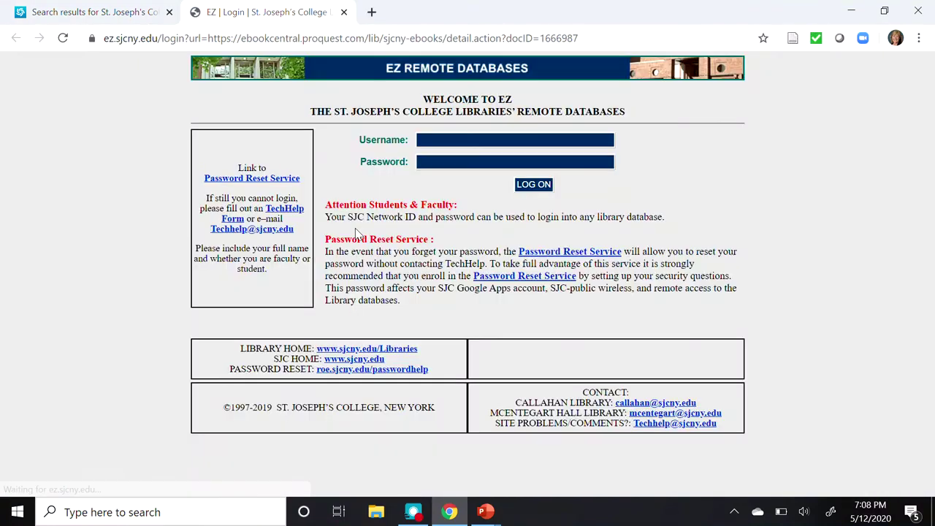
# Step: Log on to EZproxy with the saved network username and the account password
pyautogui.click(468, 137)
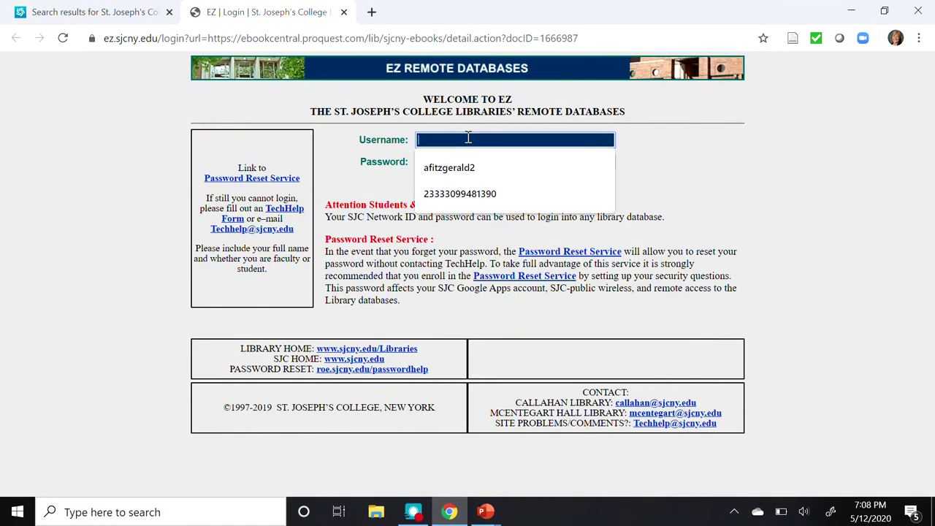
pyautogui.click(466, 164)
pyautogui.click(466, 163)
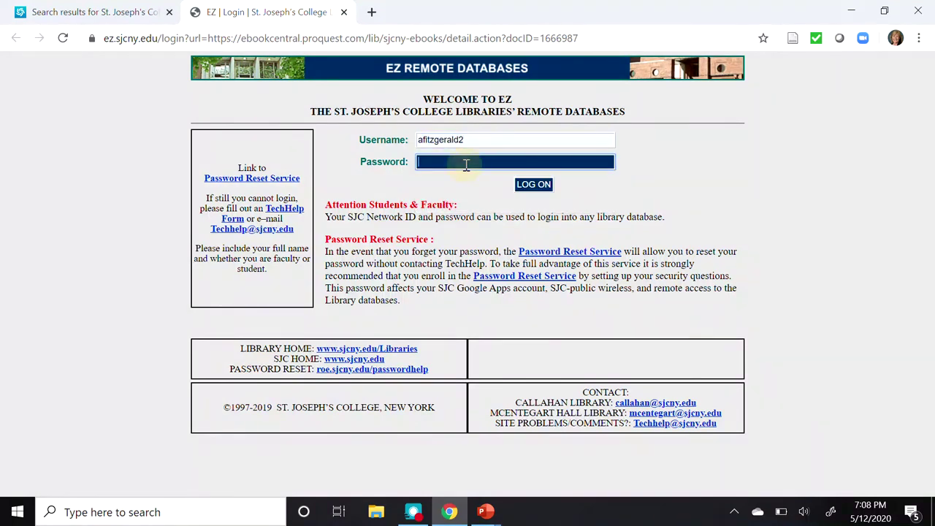
pyautogui.write('•••')
pyautogui.click(531, 186)
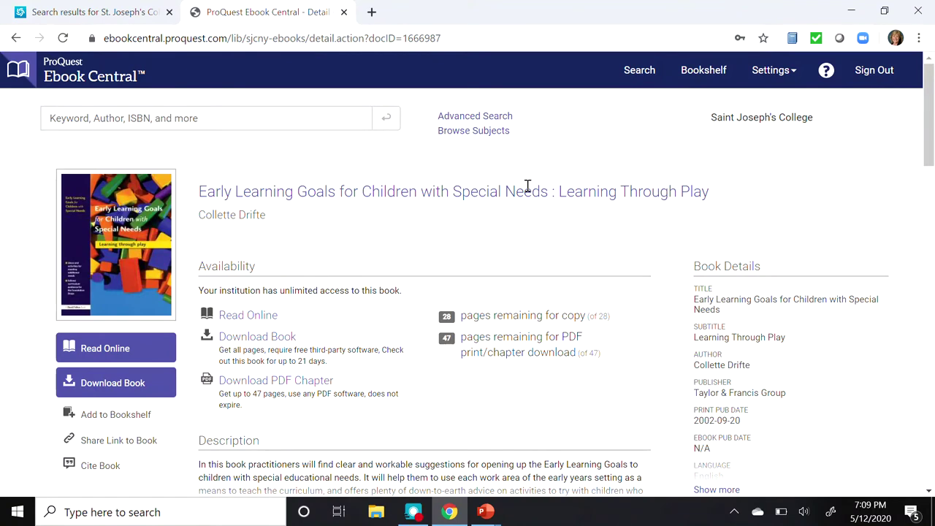
# Step: View the book's shareable link on its Ebook Central page, then dismiss the dialog
pyautogui.click(109, 444)
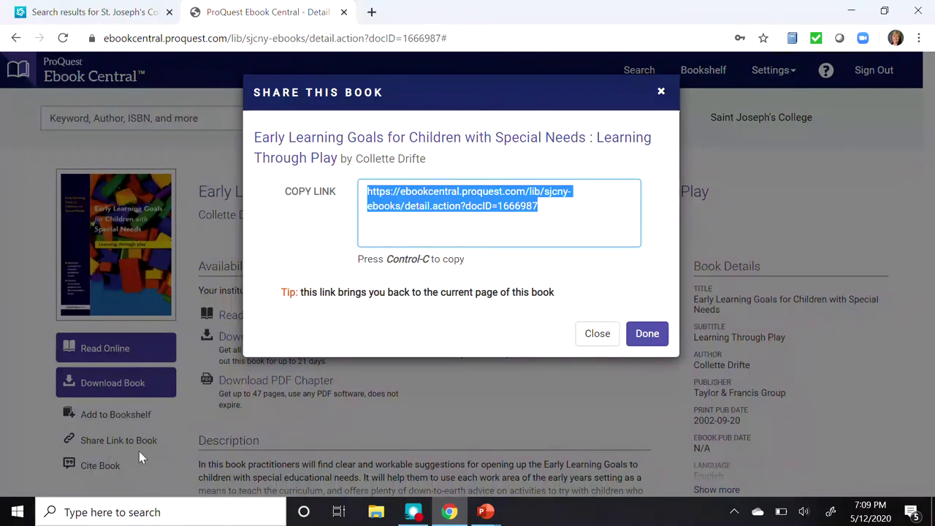
pyautogui.press('Escape')
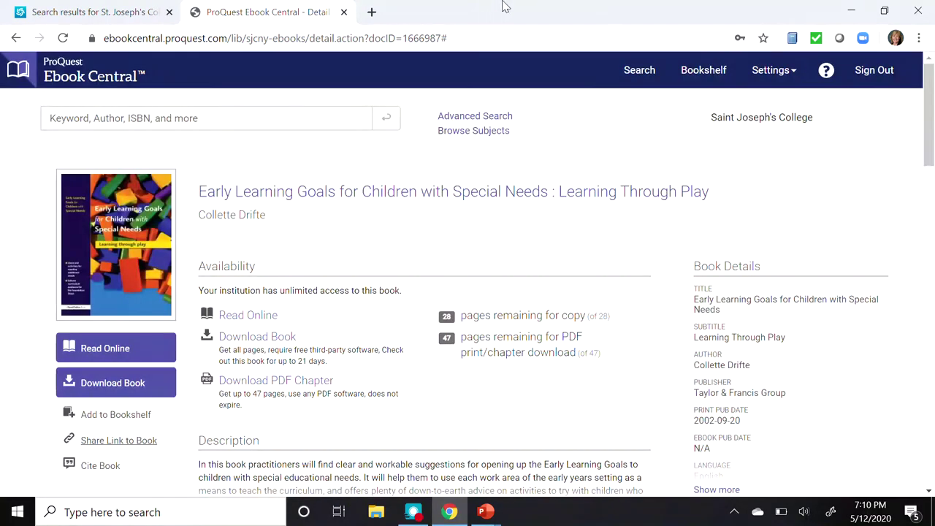
# Step: Close the Ebook Central tab and tick Article alongside eBook under Format
pyautogui.click(343, 12)
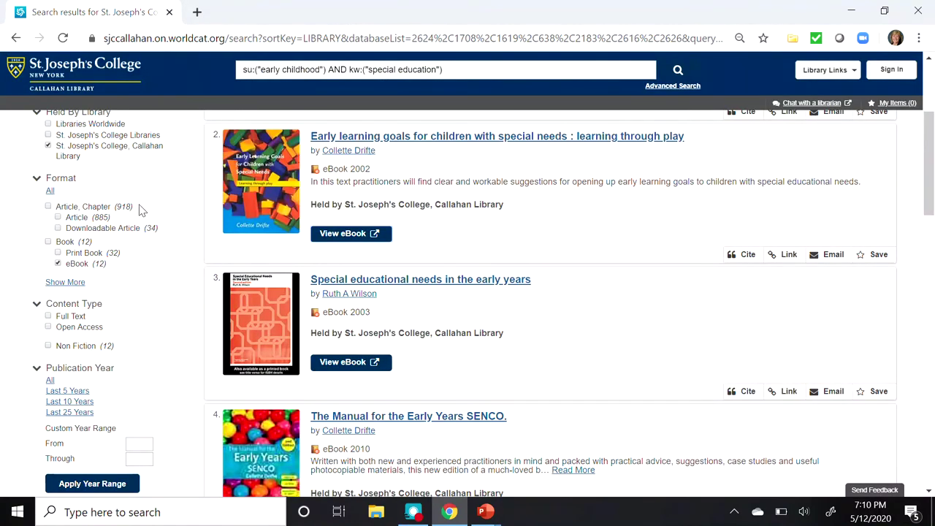
pyautogui.scroll(2, 141, 211)
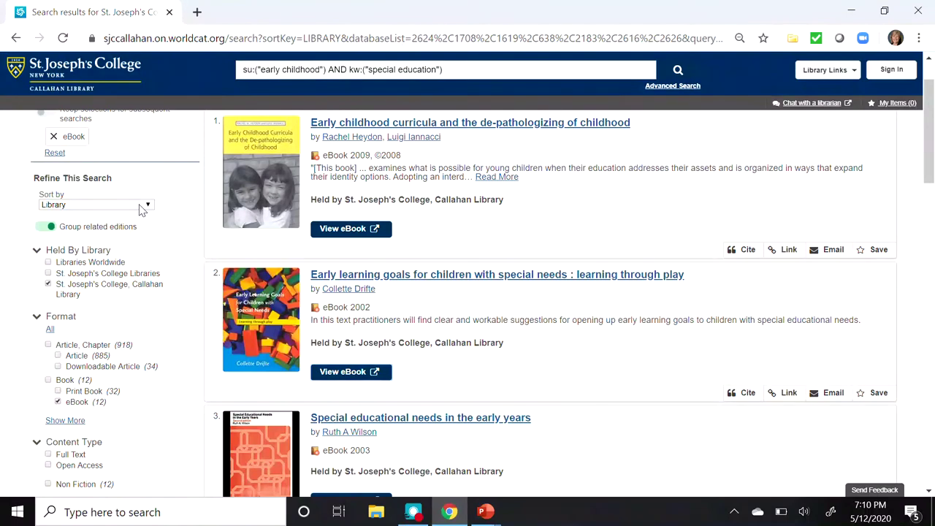
pyautogui.scroll(1, 142, 210)
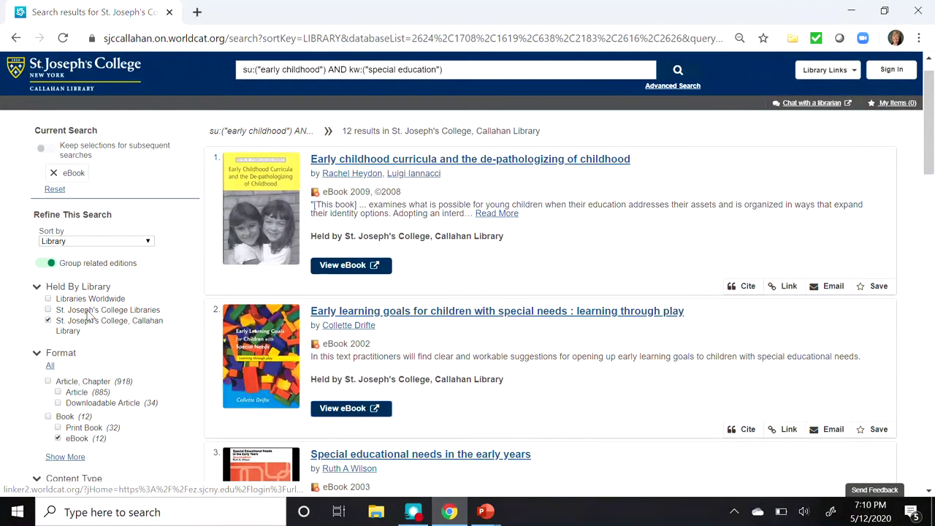
pyautogui.click(58, 396)
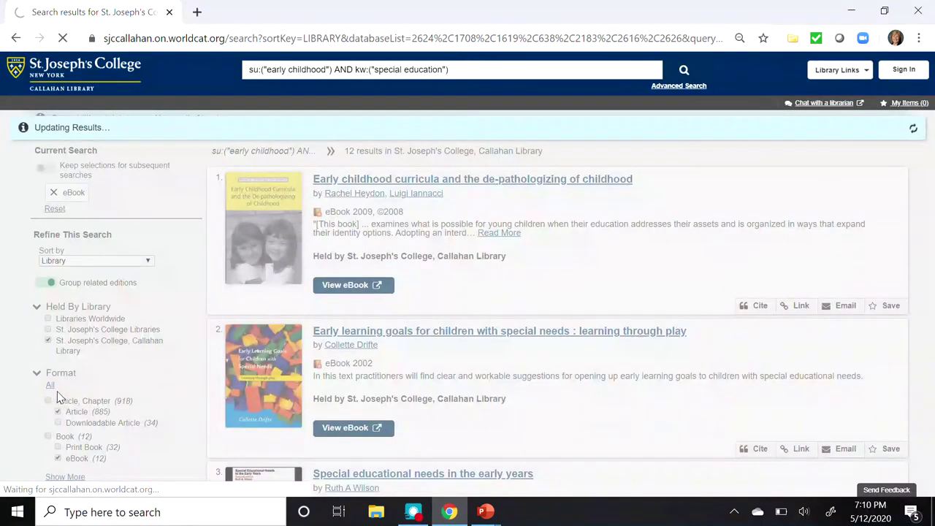
pyautogui.scroll(-3, 59, 395)
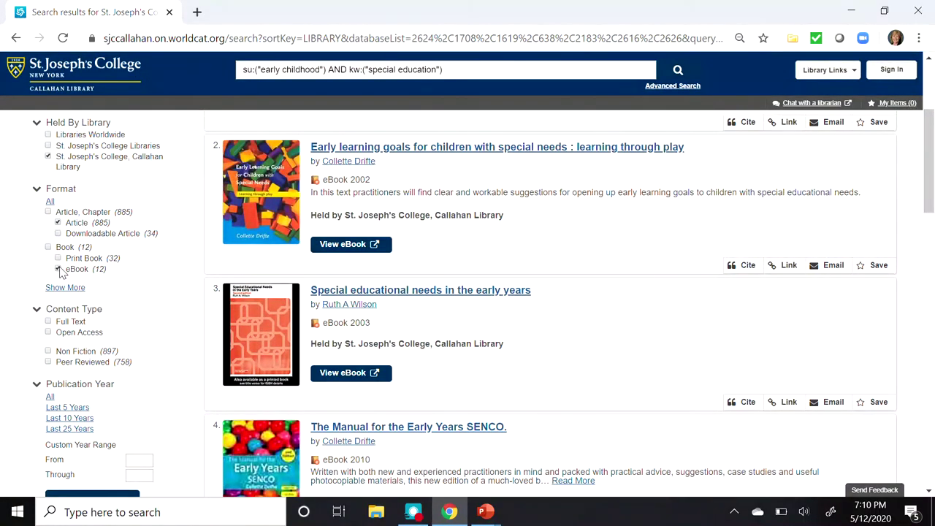
# Step: Swap the eBook limit for Full Text, Peer Reviewed and Last 5 Years (2016–2020), leaving 137 results
pyautogui.click(58, 269)
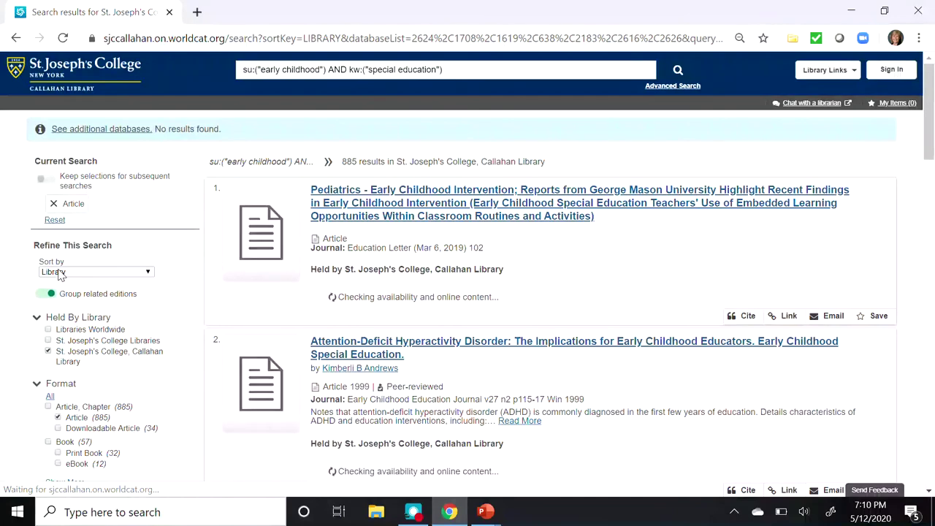
pyautogui.scroll(-3, 60, 276)
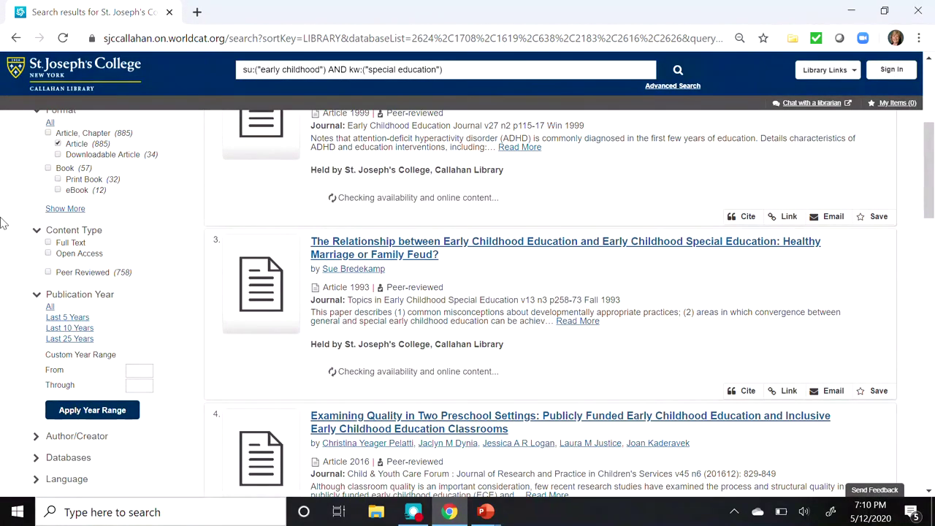
pyautogui.click(50, 240)
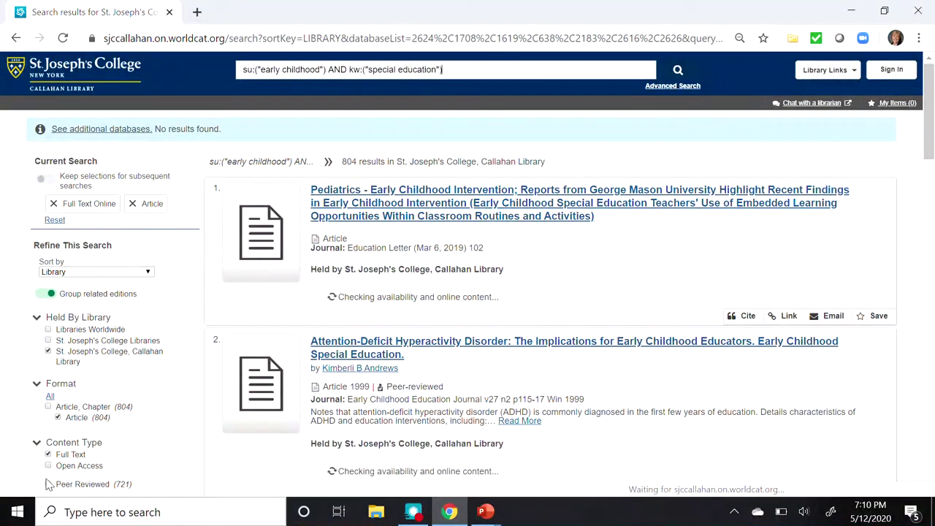
pyautogui.click(49, 485)
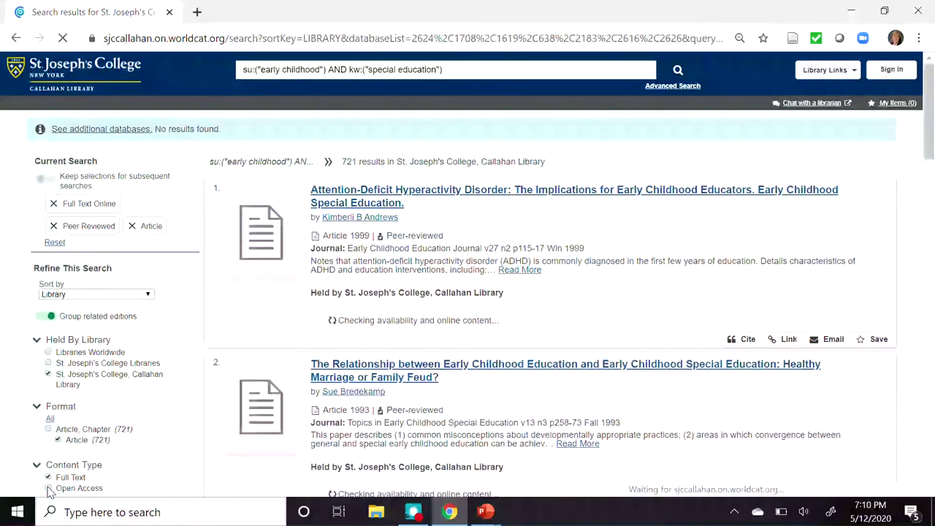
pyautogui.scroll(-5, 49, 491)
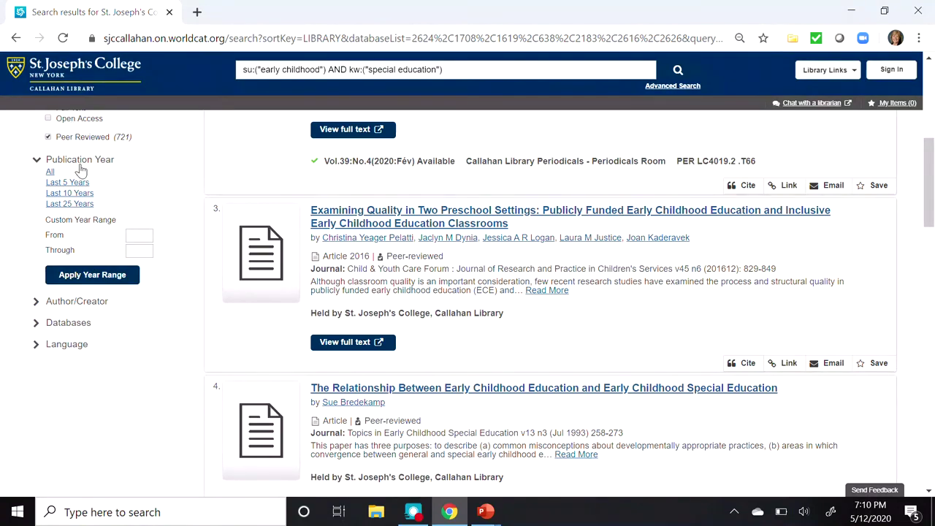
pyautogui.click(65, 183)
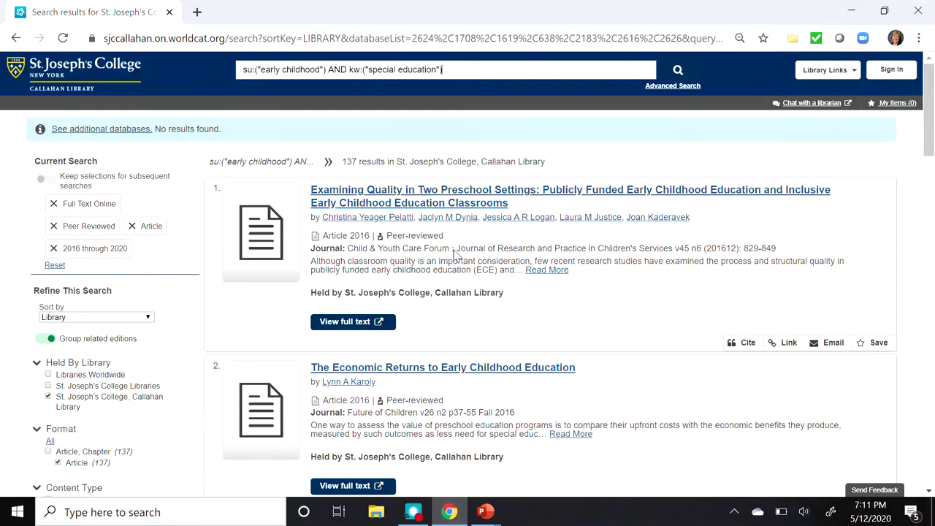
pyautogui.click(349, 325)
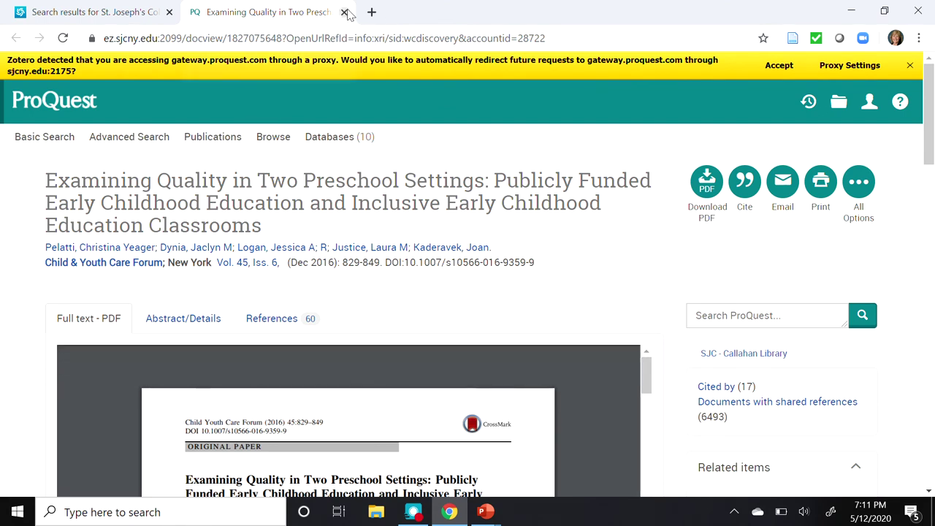
pyautogui.click(344, 13)
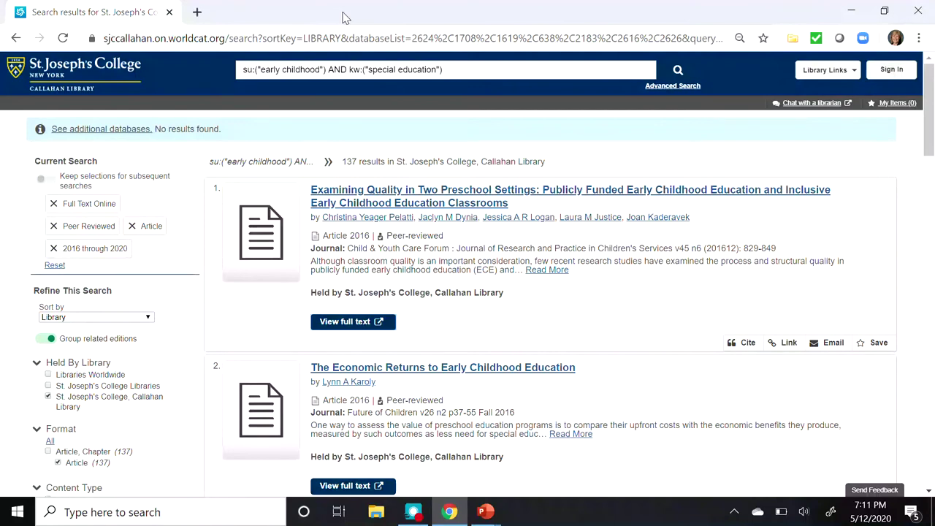
# Step: From the college library homepage's Library Access Databases tab, open the Callahan A-Z list showing 209 databases
pyautogui.click(58, 74)
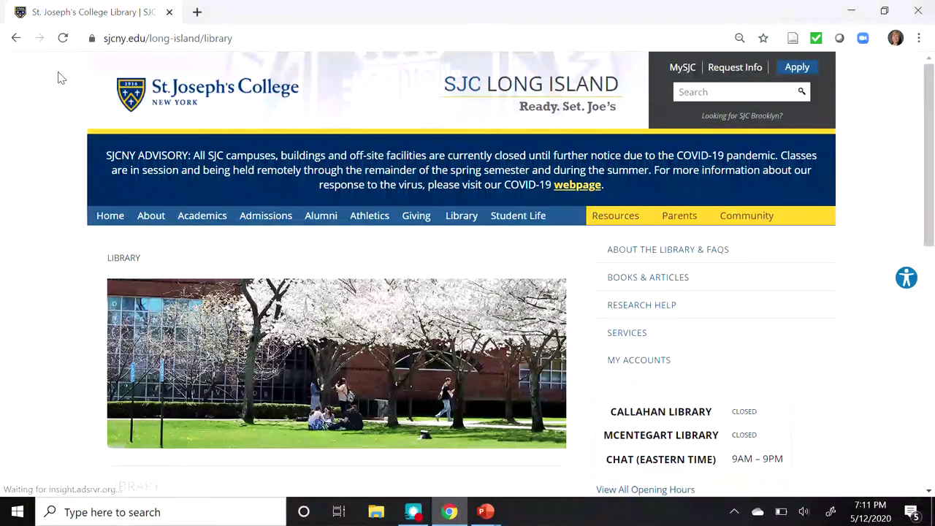
pyautogui.scroll(-5, 60, 77)
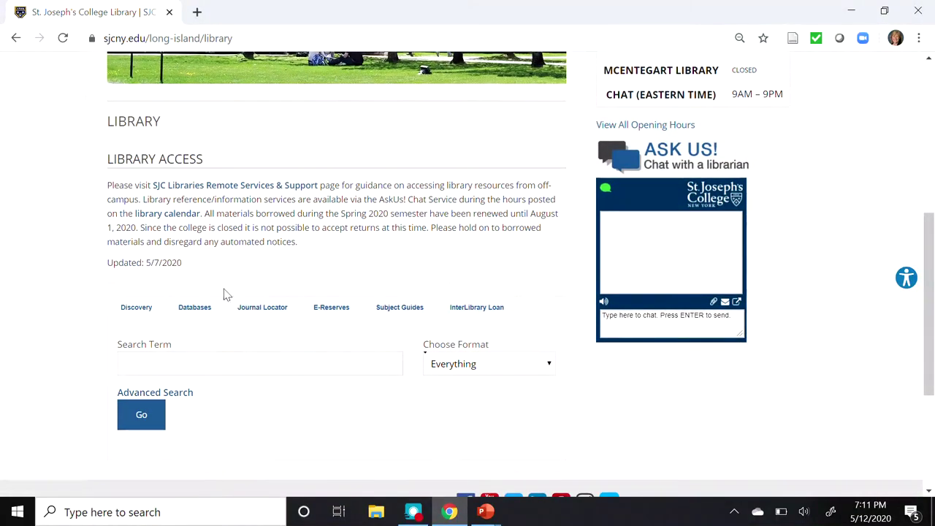
pyautogui.click(194, 308)
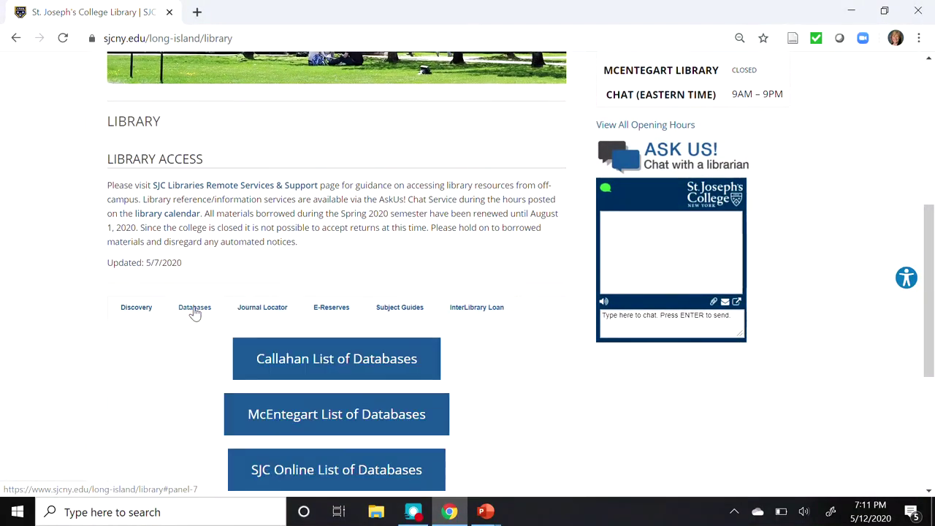
pyautogui.click(369, 361)
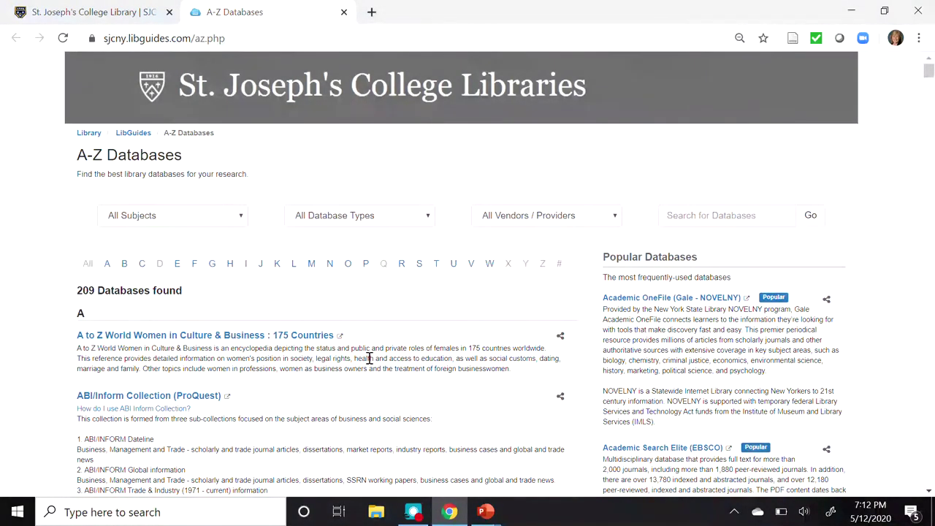
# Step: Close the A-Z databases tab and go to the Callahan Subject Guides
pyautogui.click(344, 13)
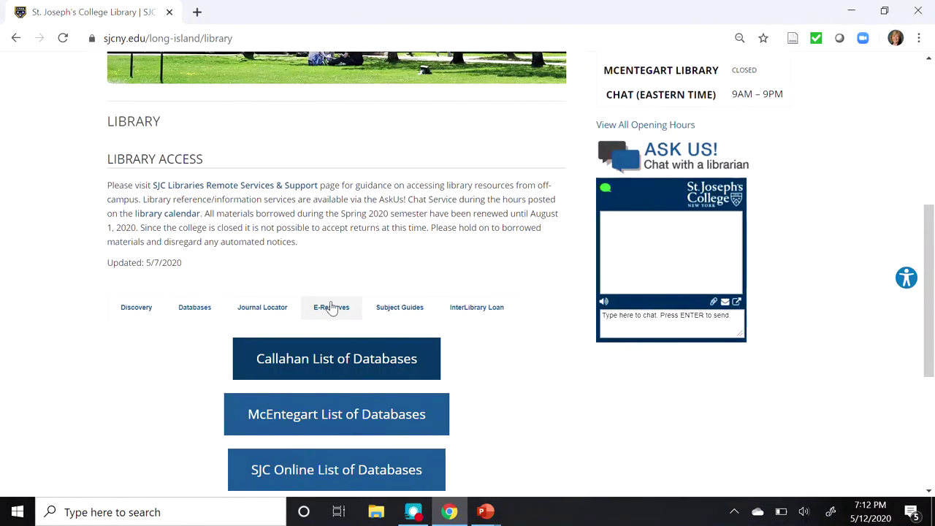
pyautogui.click(402, 310)
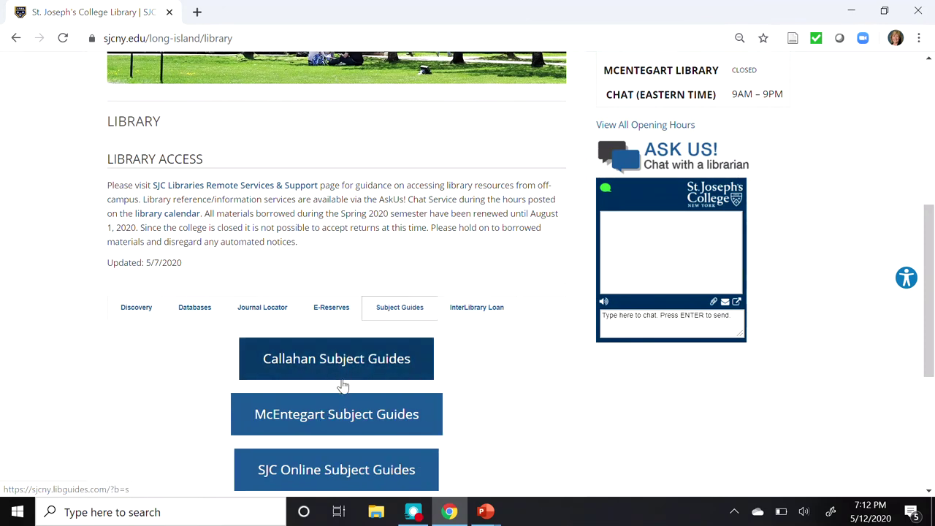
pyautogui.click(343, 369)
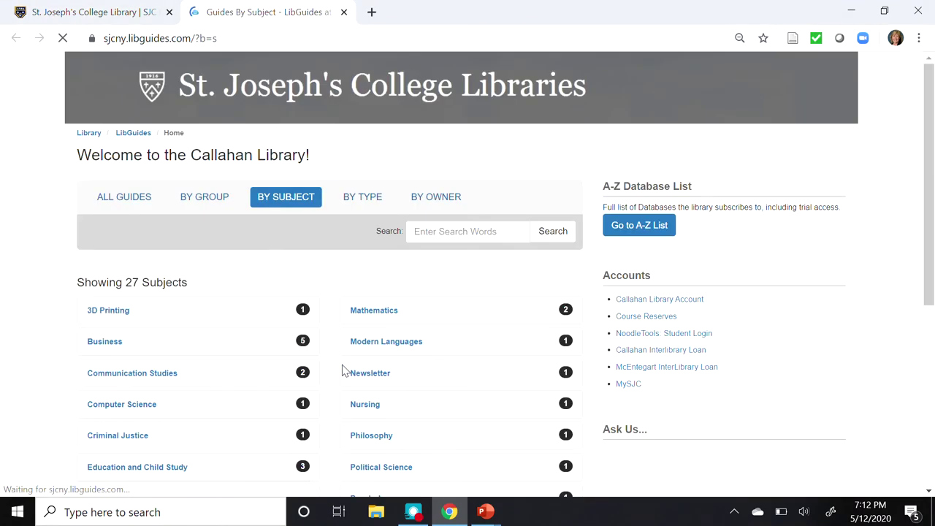
# Step: Under Education and Child Study, open Child Study's Articles/Databases page, starting with Academic OneFile
pyautogui.click(125, 471)
pyautogui.scroll(-3, 121, 475)
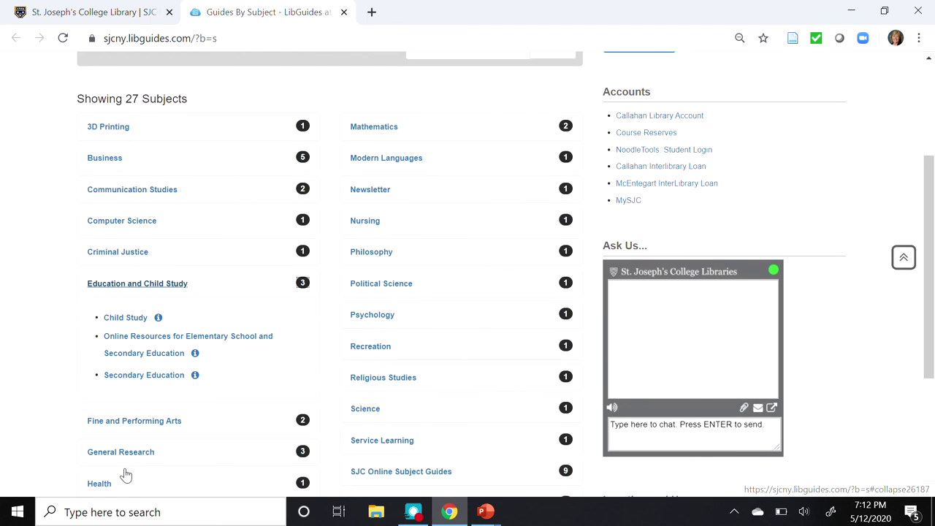
pyautogui.click(119, 319)
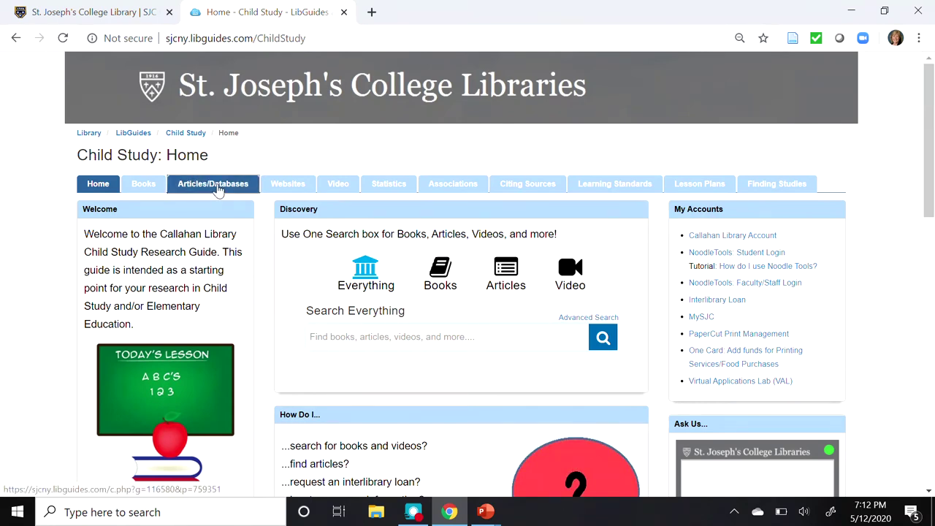
pyautogui.click(224, 187)
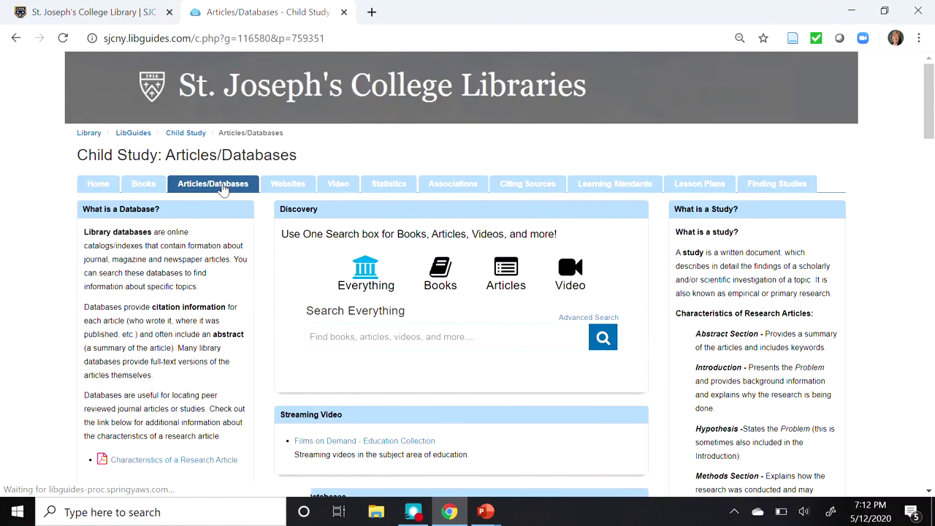
pyautogui.scroll(-5, 224, 188)
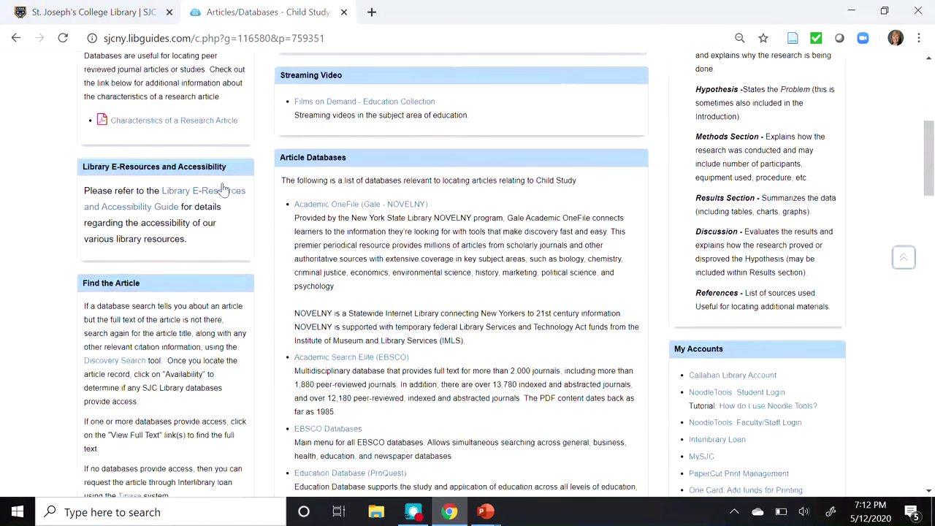